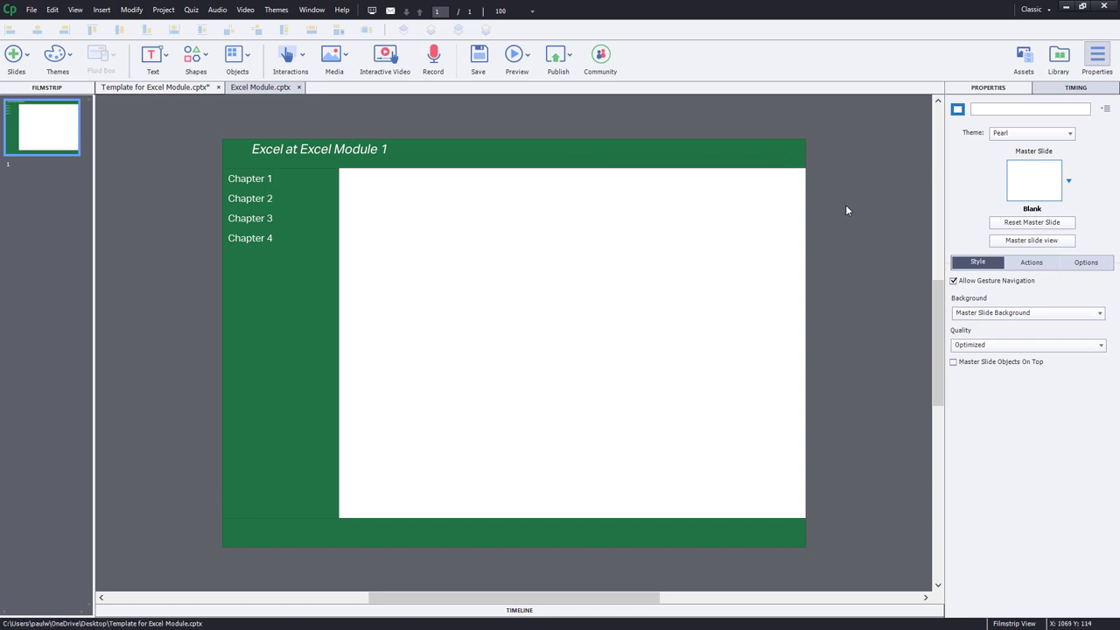
Step: Select the green title bar to confirm it sits at 0,0 and measures 1000 by 50
{"action": "left_click", "coordinate": [755, 150]}
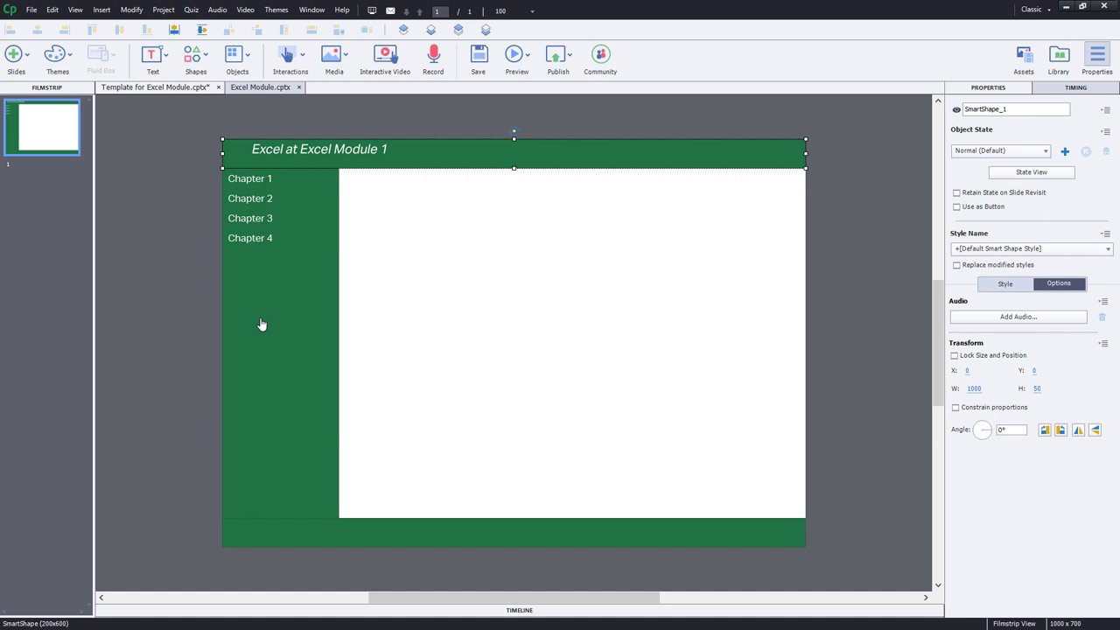
Step: In Excel Module.cptx, drag slide 1's mouse path start onto the sheet near column I
{"action": "left_click", "coordinate": [259, 87]}
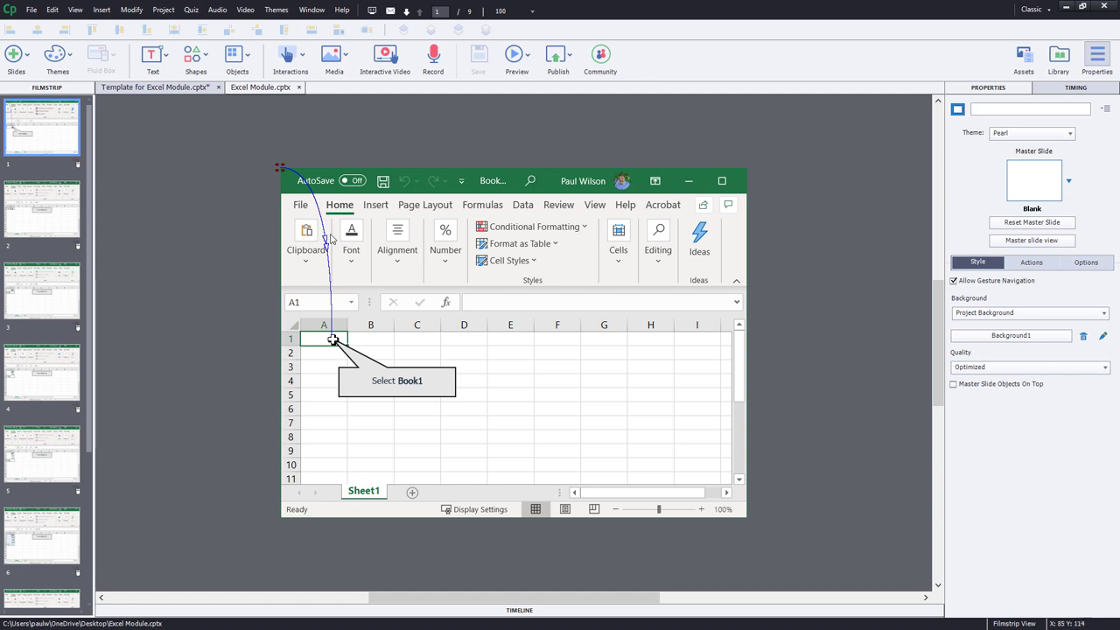
{"action": "left_click", "coordinate": [279, 169]}
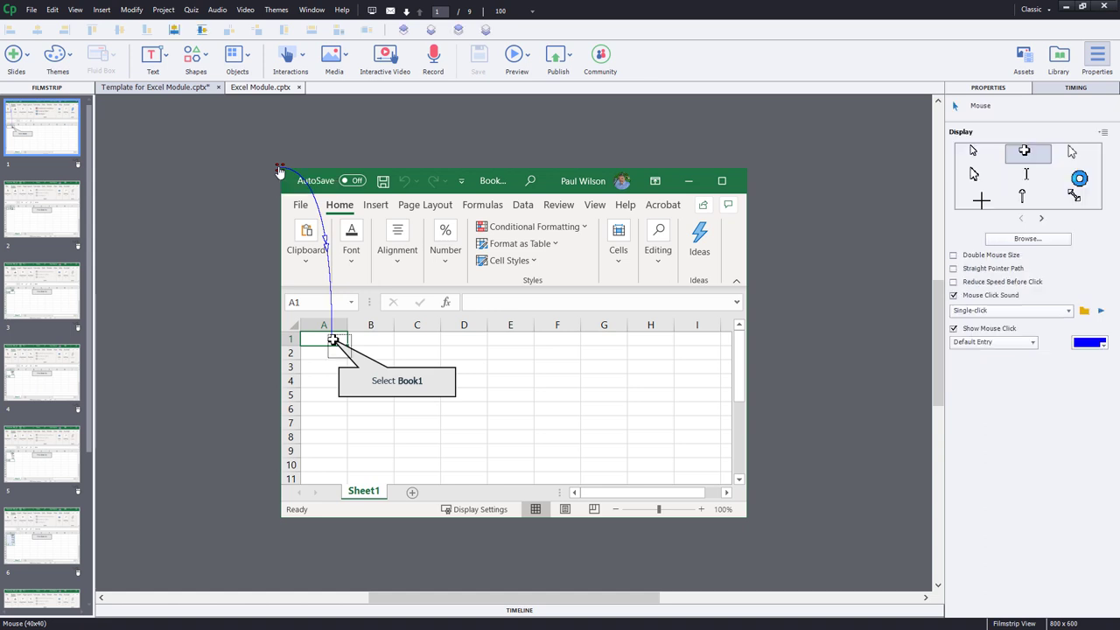
{"action": "left_click_drag", "start_coordinate": [333, 340], "coordinate": [697, 434]}
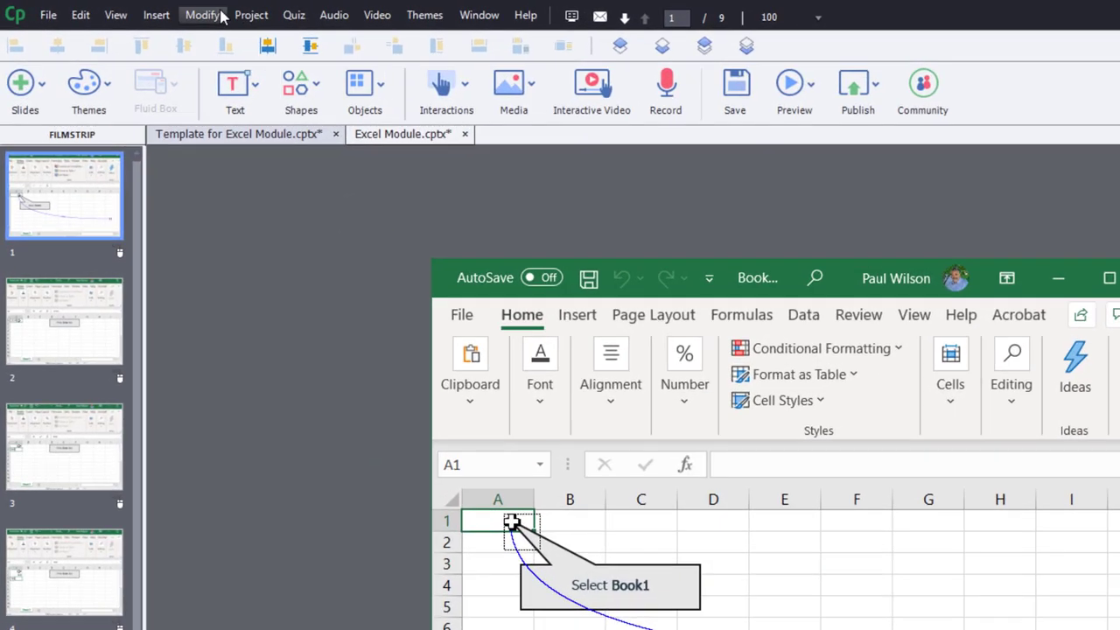
Step: Rescale the project to 800x700 without aspect ratio, keeping content unscaled and centred
{"action": "left_click", "coordinate": [140, 11]}
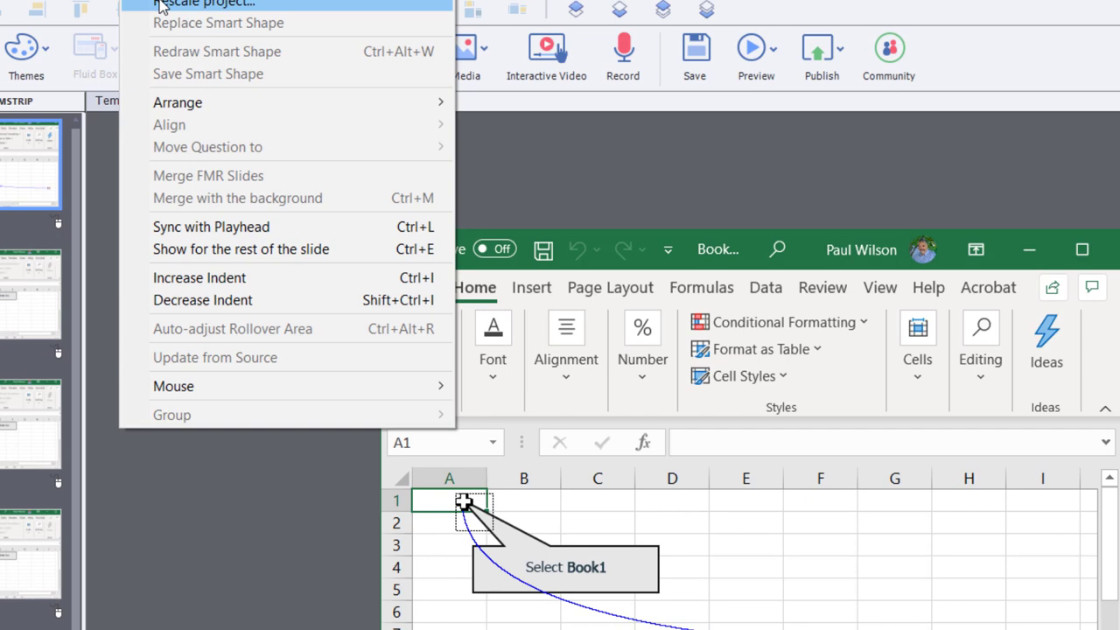
{"action": "left_click", "coordinate": [219, 39]}
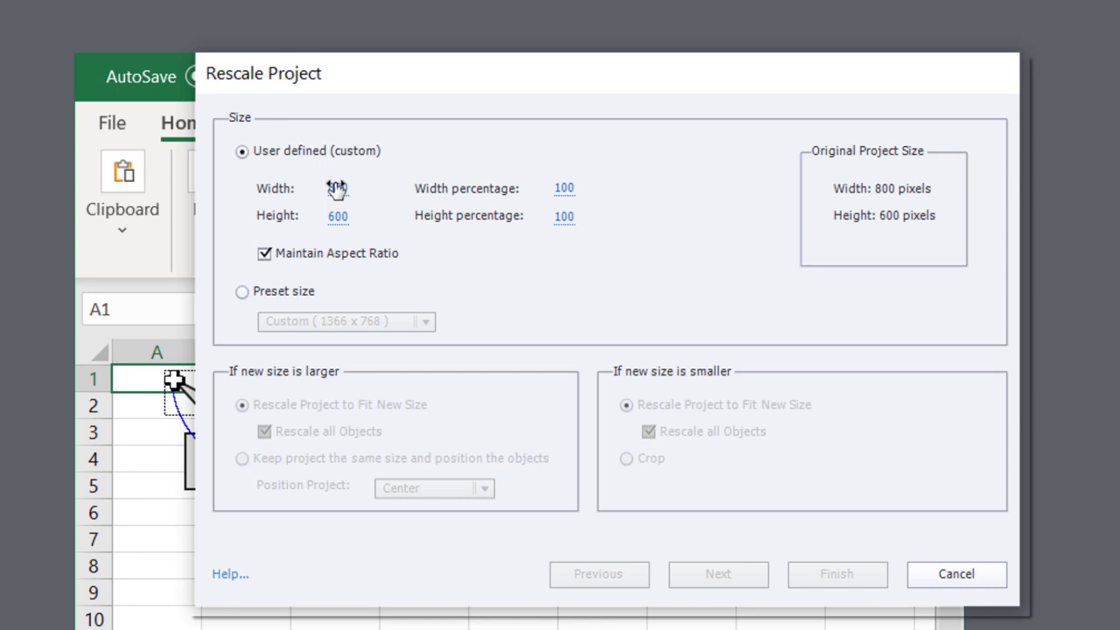
{"action": "left_click", "coordinate": [304, 258]}
{"action": "left_click", "coordinate": [337, 216]}
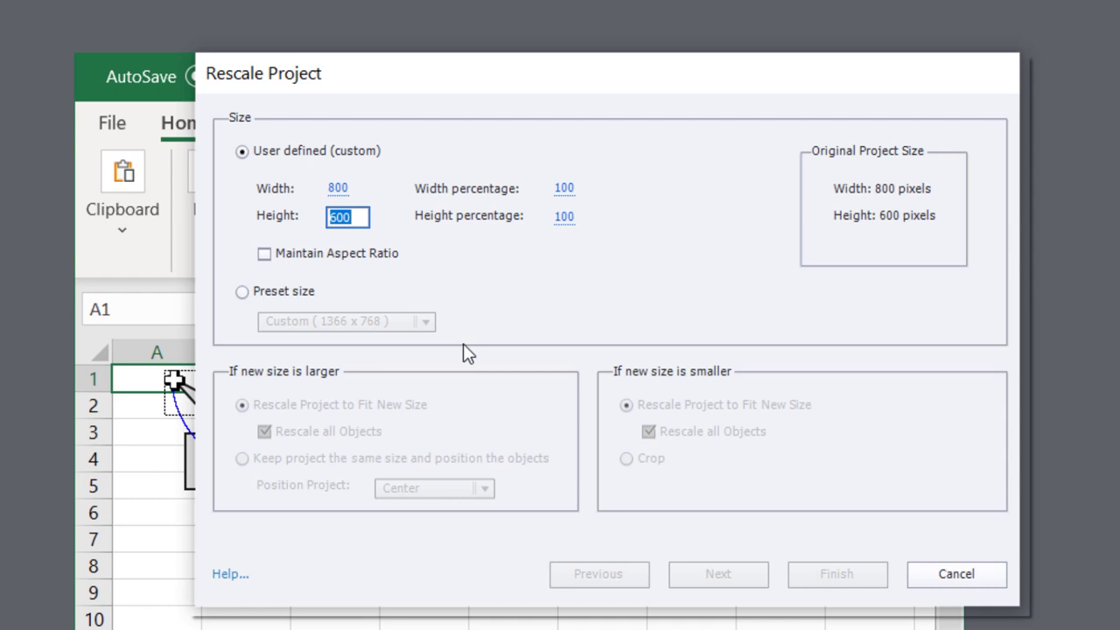
{"action": "type", "text": "700"}
{"action": "key", "text": "Return"}
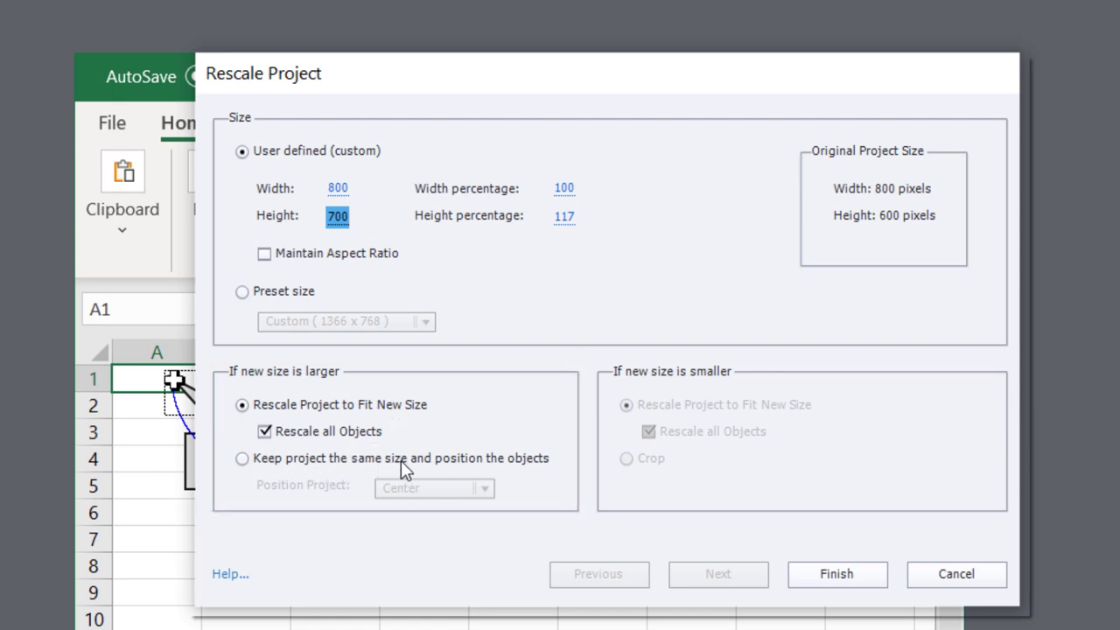
{"action": "left_click", "coordinate": [483, 460]}
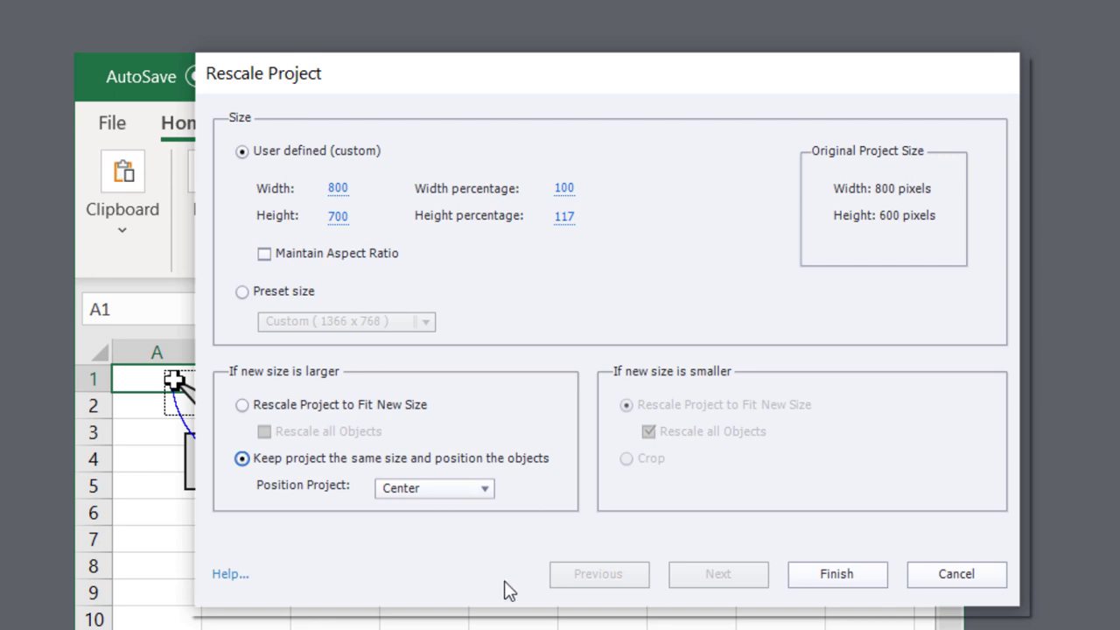
{"action": "left_click", "coordinate": [842, 574]}
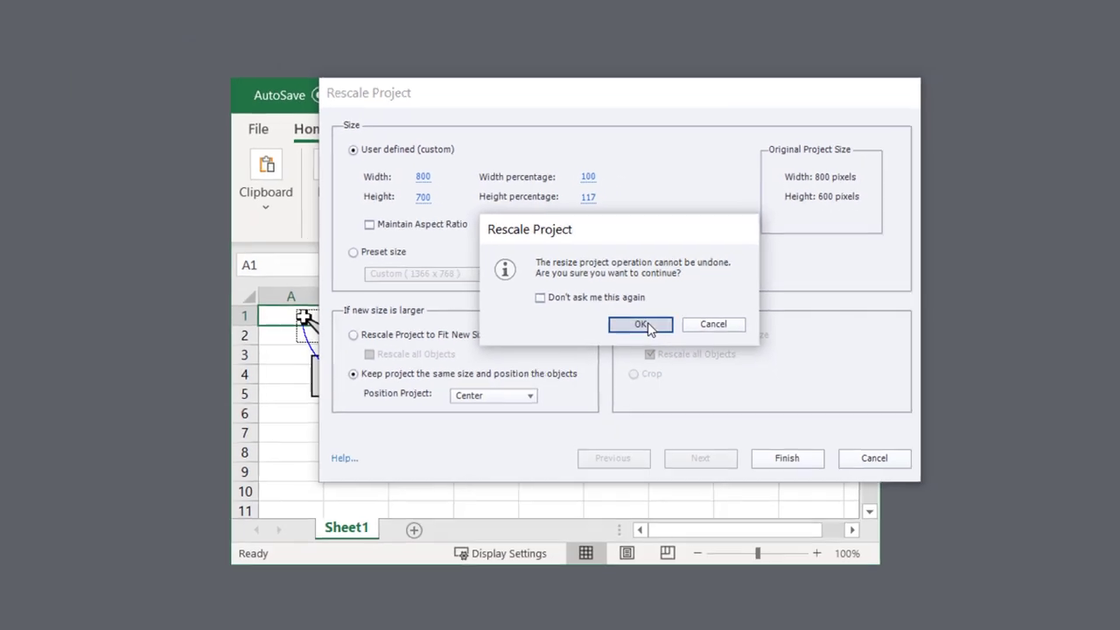
{"action": "left_click", "coordinate": [646, 389]}
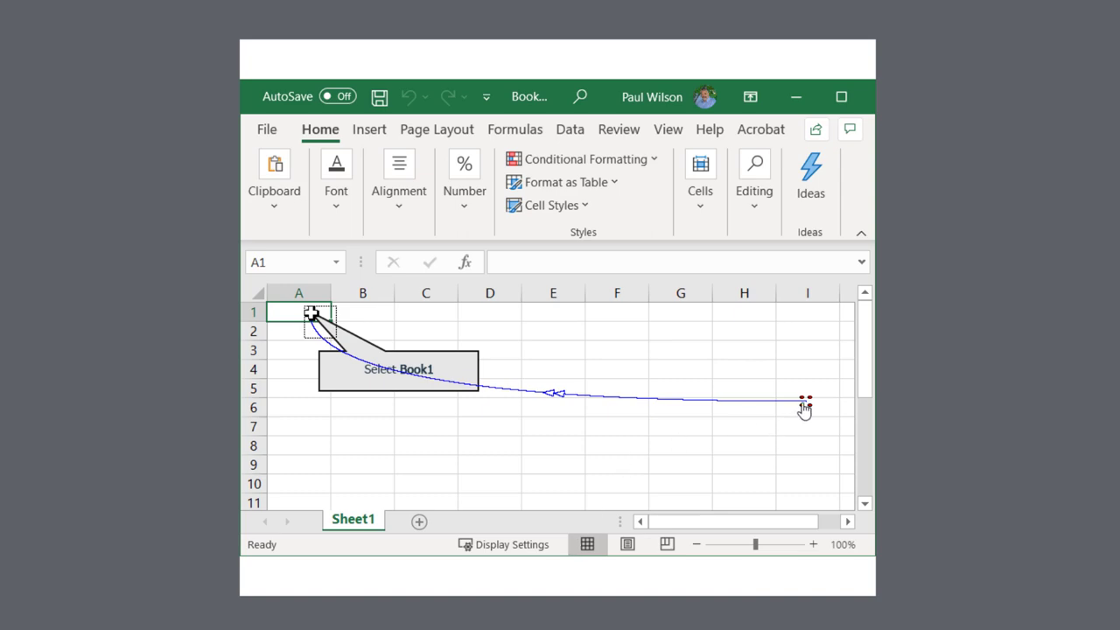
Step: Move the mouse start to the ribbon's right end and set the rescale width to 1000
{"action": "left_click_drag", "start_coordinate": [804, 404], "coordinate": [799, 141]}
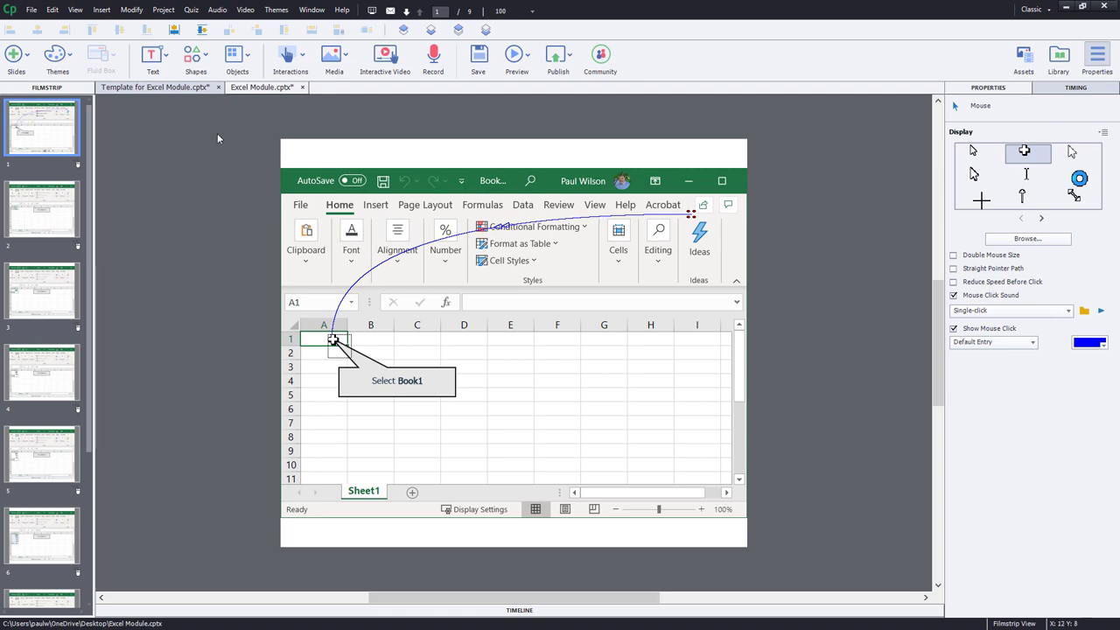
{"action": "left_click", "coordinate": [136, 10]}
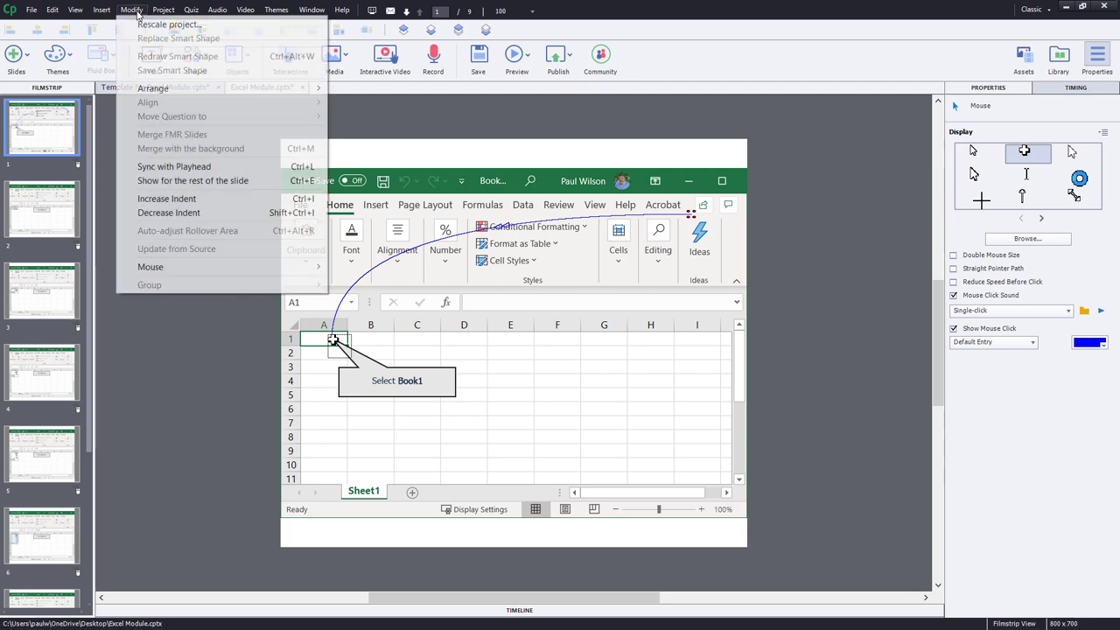
{"action": "left_click", "coordinate": [140, 23]}
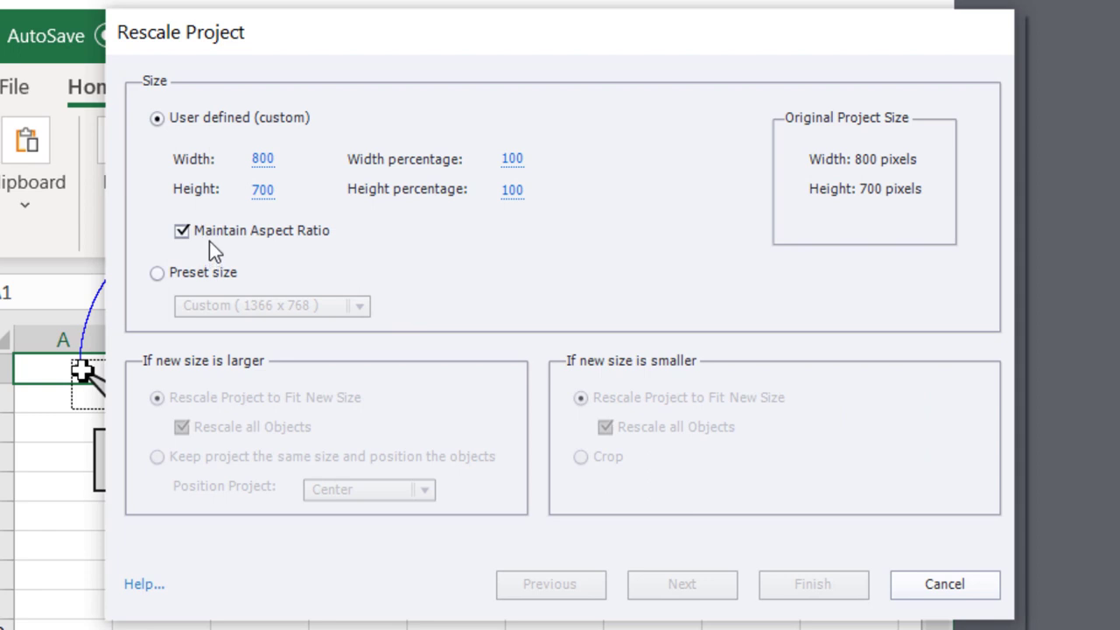
{"action": "left_click", "coordinate": [209, 237]}
{"action": "left_click", "coordinate": [263, 160]}
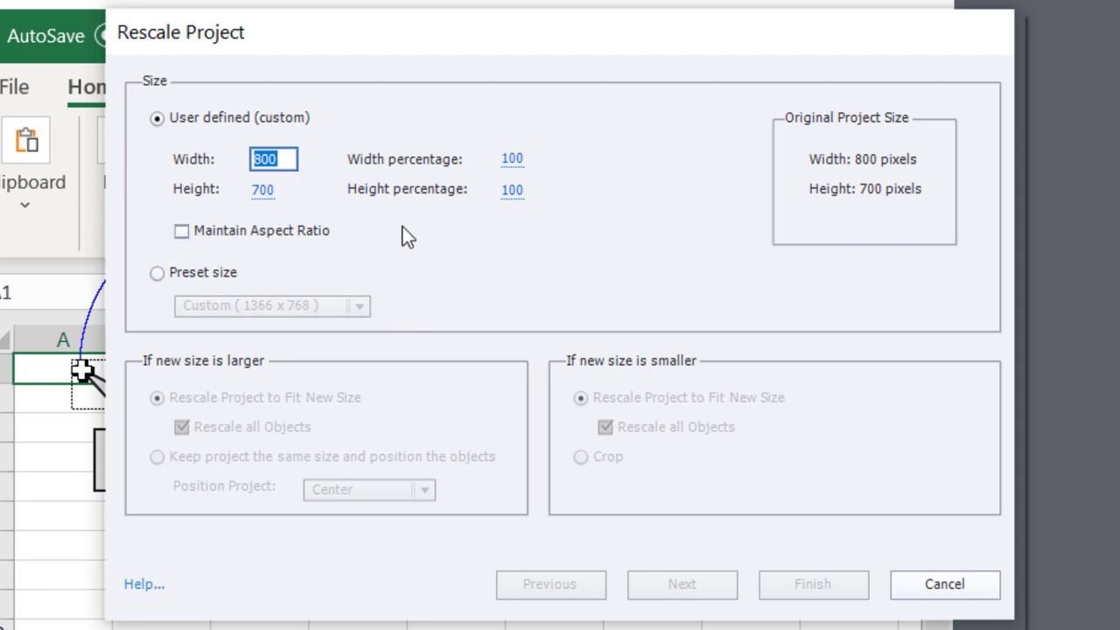
{"action": "type", "text": "1000"}
{"action": "key", "text": "Return"}
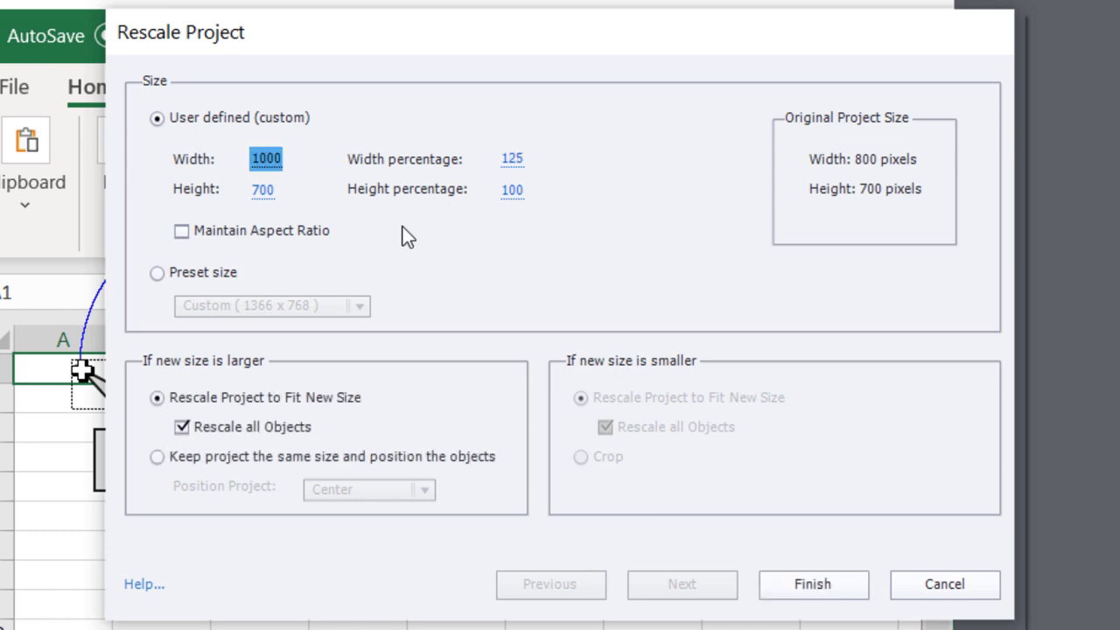
Step: Keep content unscaled, position it Center Right, and apply the 1000x700 rescale
{"action": "left_click", "coordinate": [203, 461]}
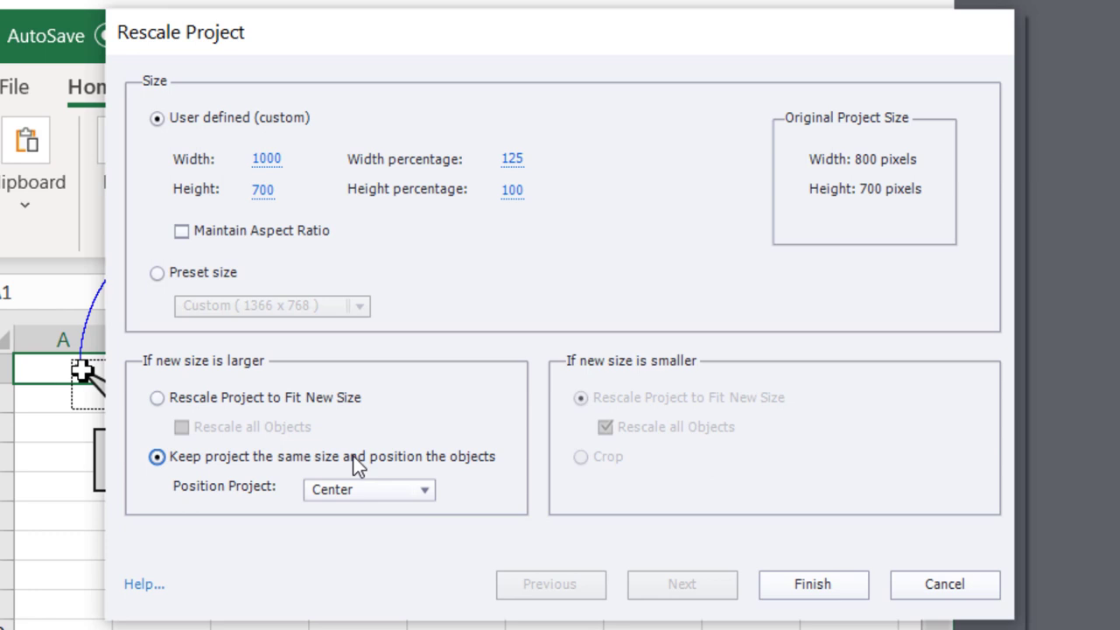
{"action": "left_click", "coordinate": [403, 494]}
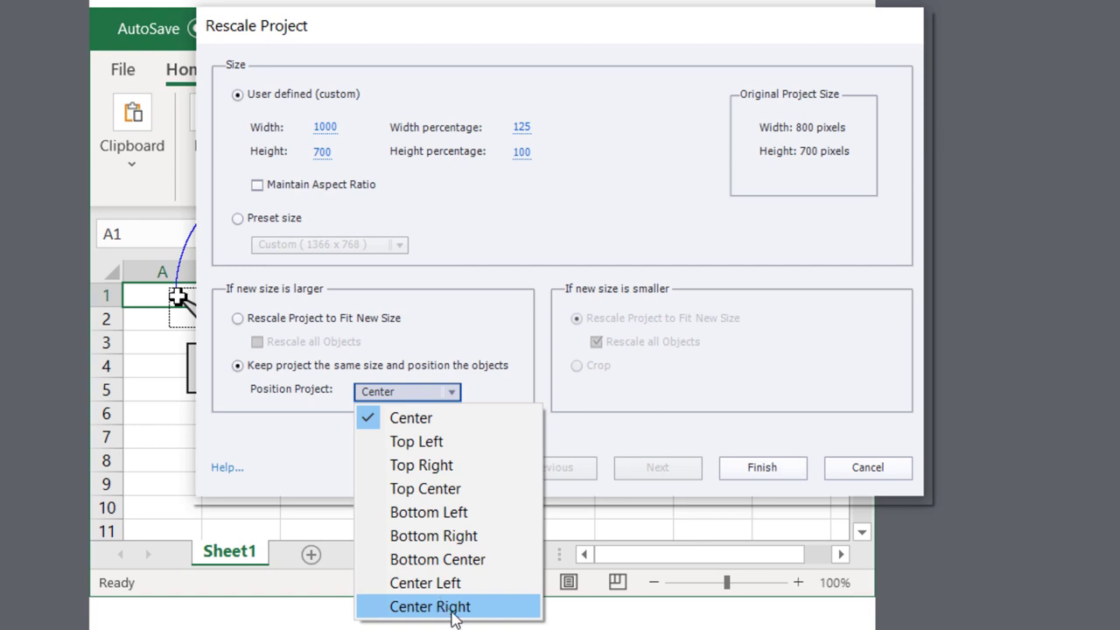
{"action": "left_click", "coordinate": [451, 614]}
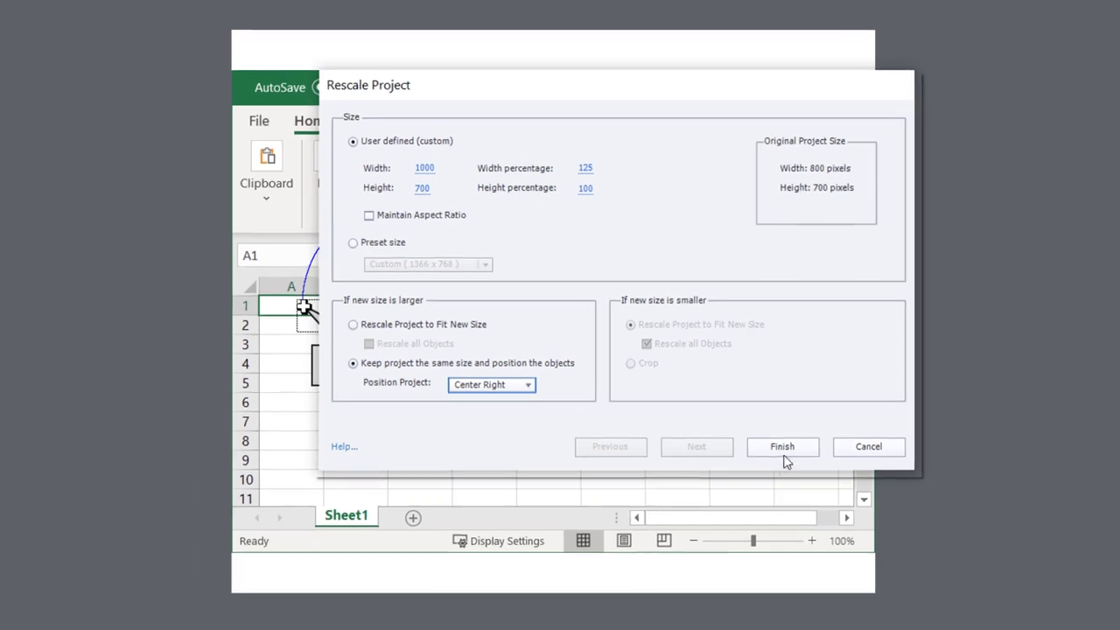
{"action": "left_click", "coordinate": [784, 446]}
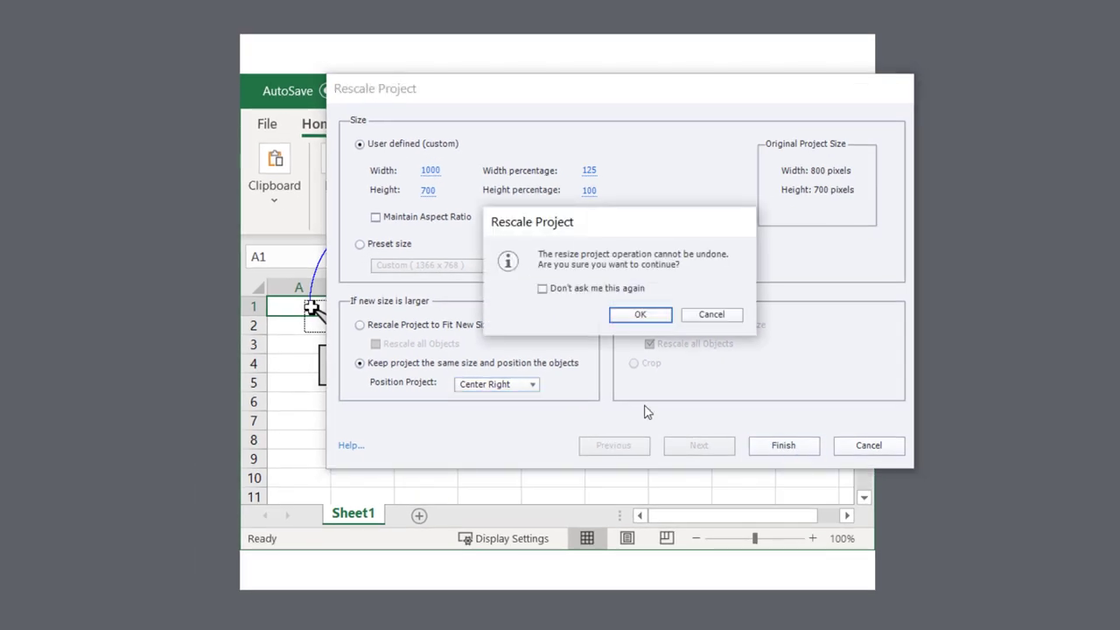
{"action": "left_click", "coordinate": [640, 315]}
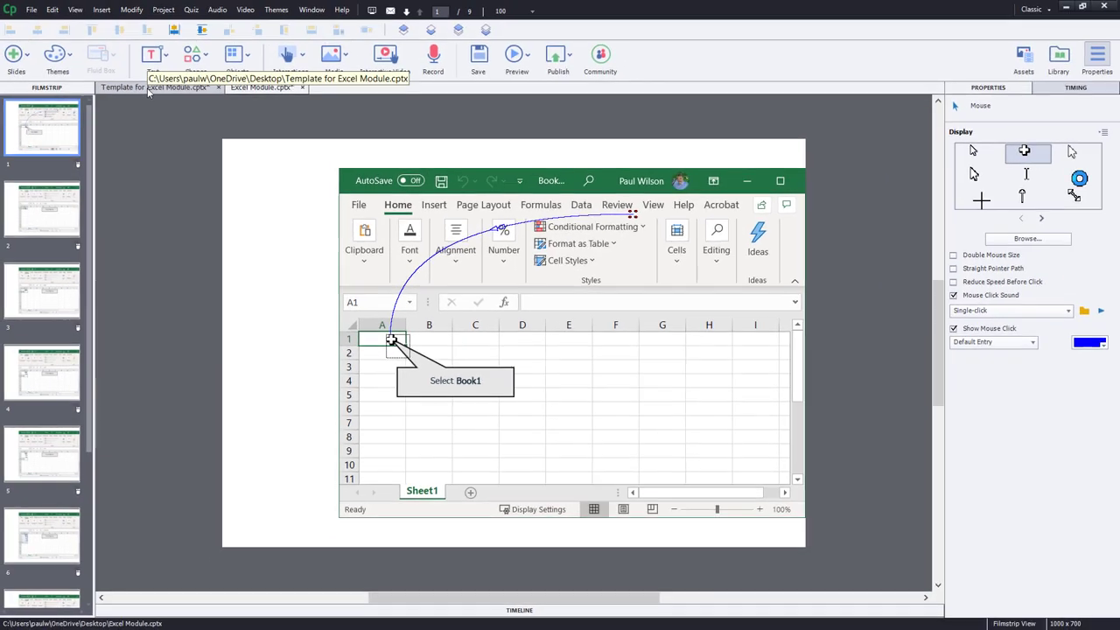
Step: Copy the template's green title bar, chapter sidebar and bottom bar
{"action": "left_click", "coordinate": [147, 87]}
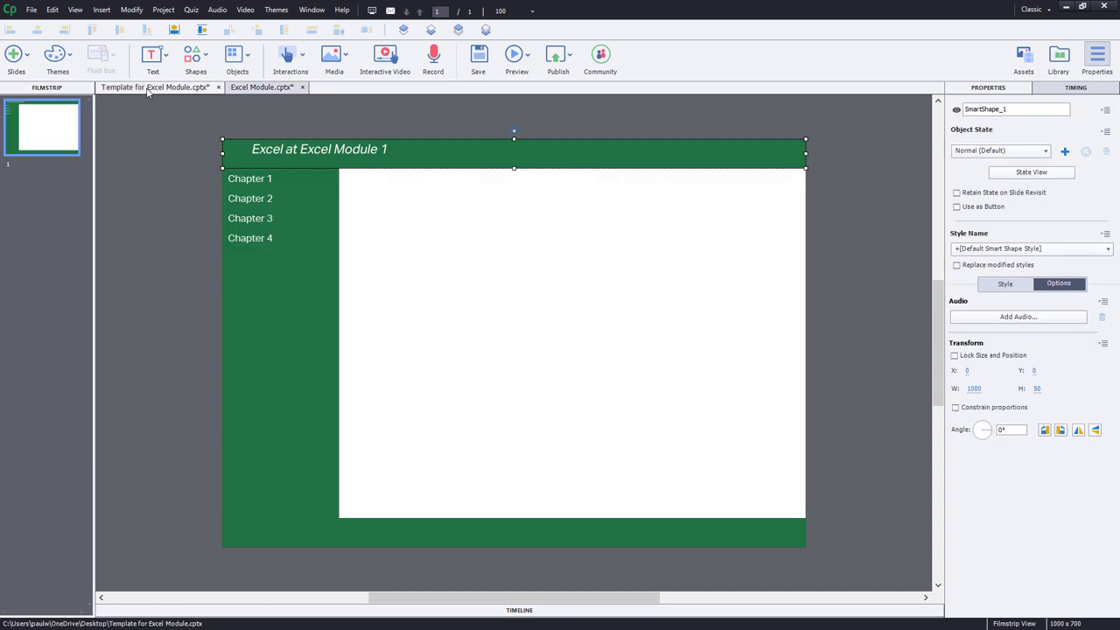
{"action": "left_click_drag", "start_coordinate": [180, 127], "coordinate": [537, 548]}
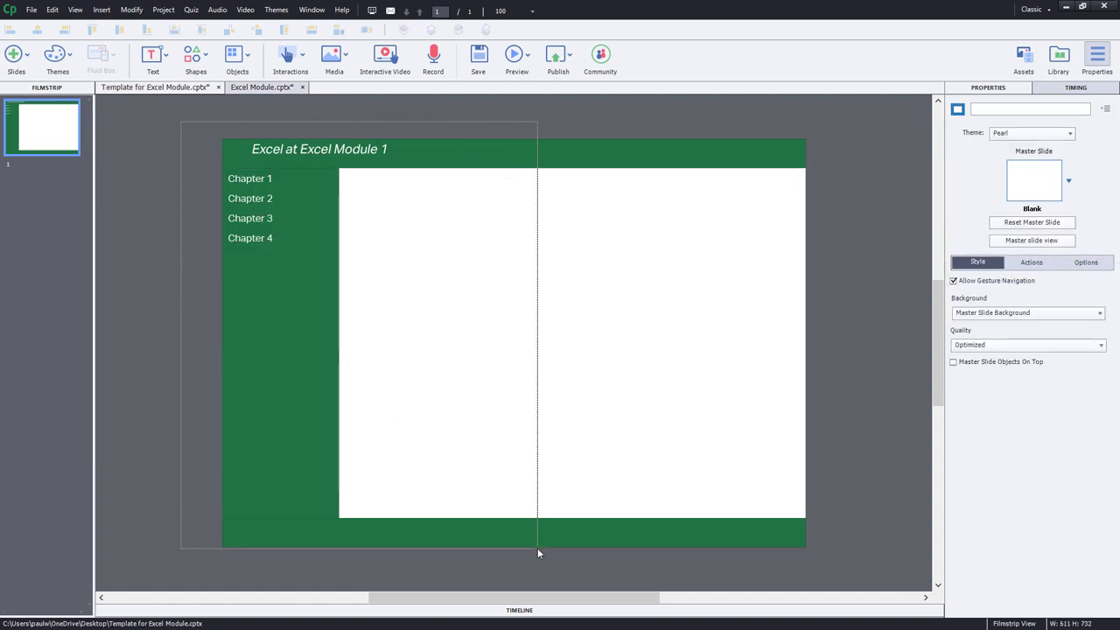
{"action": "right_click", "coordinate": [405, 161]}
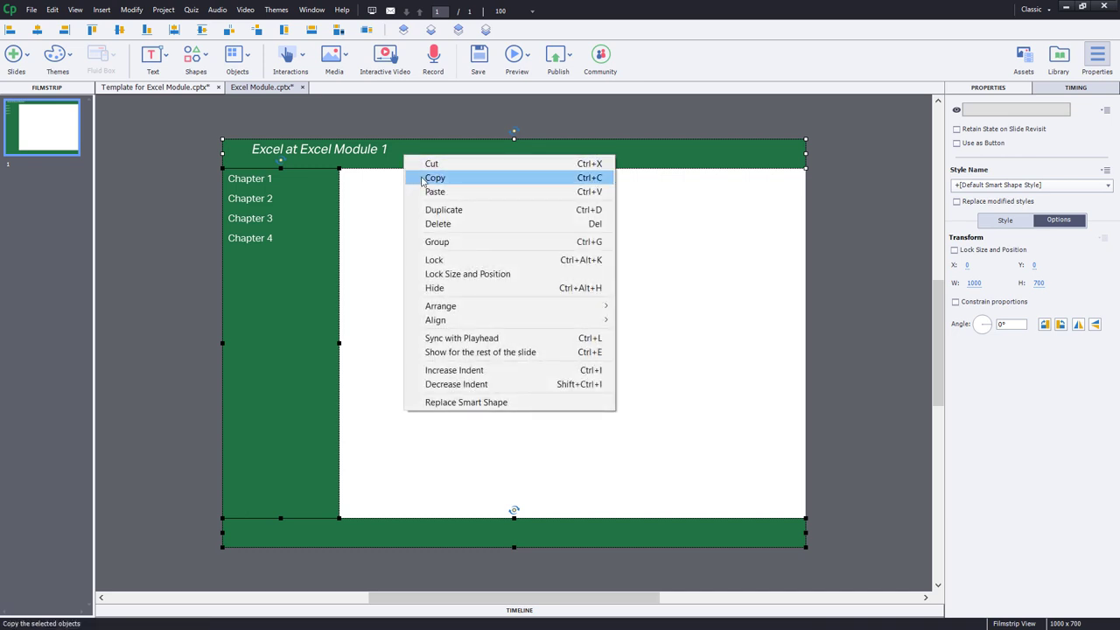
{"action": "left_click", "coordinate": [433, 178]}
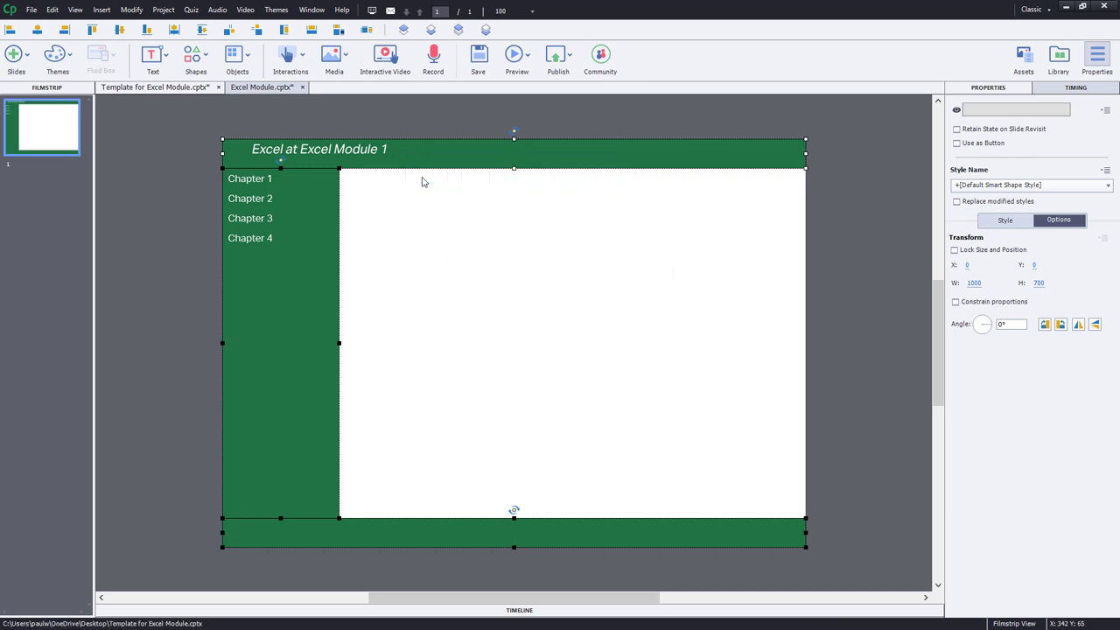
Step: Paste the green frame onto slide 1 of Excel Module.cptx
{"action": "left_click", "coordinate": [269, 89]}
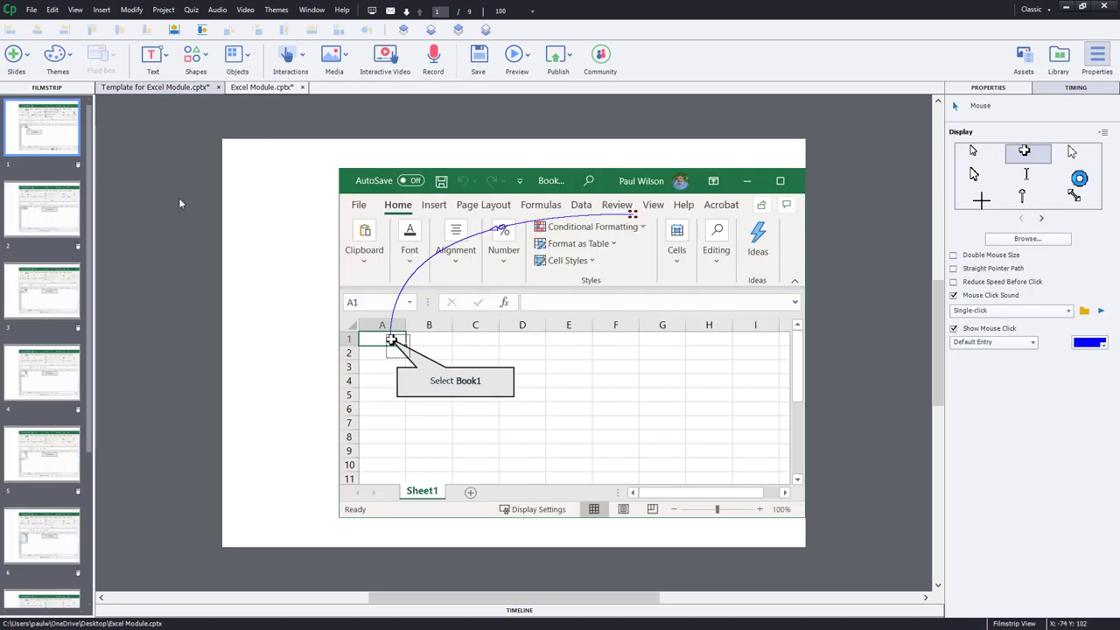
{"action": "right_click", "coordinate": [166, 155]}
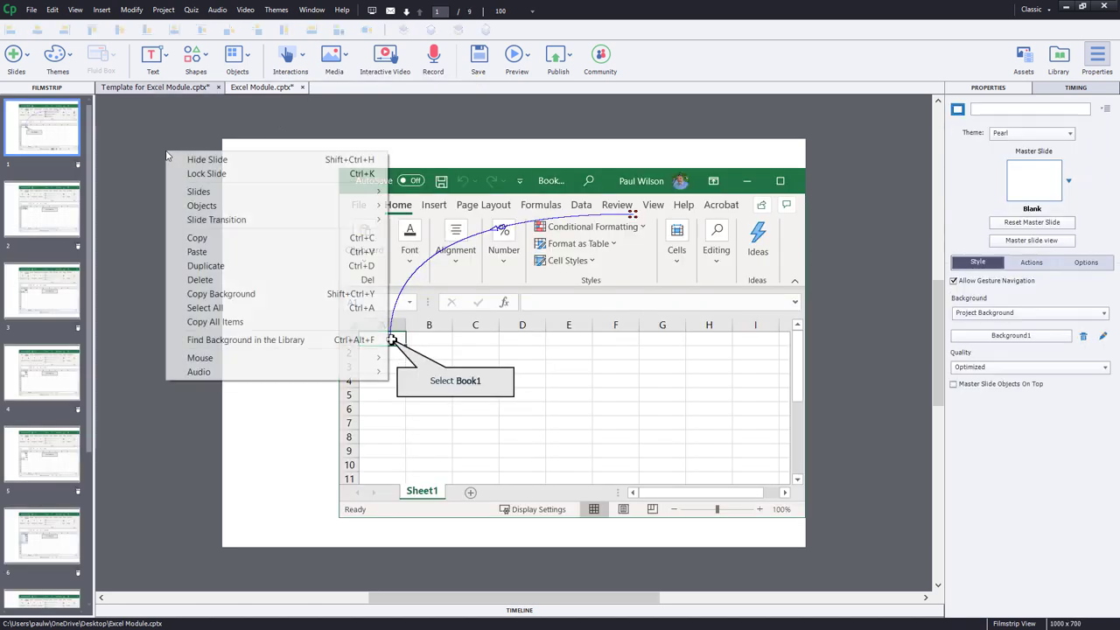
{"action": "left_click", "coordinate": [196, 251]}
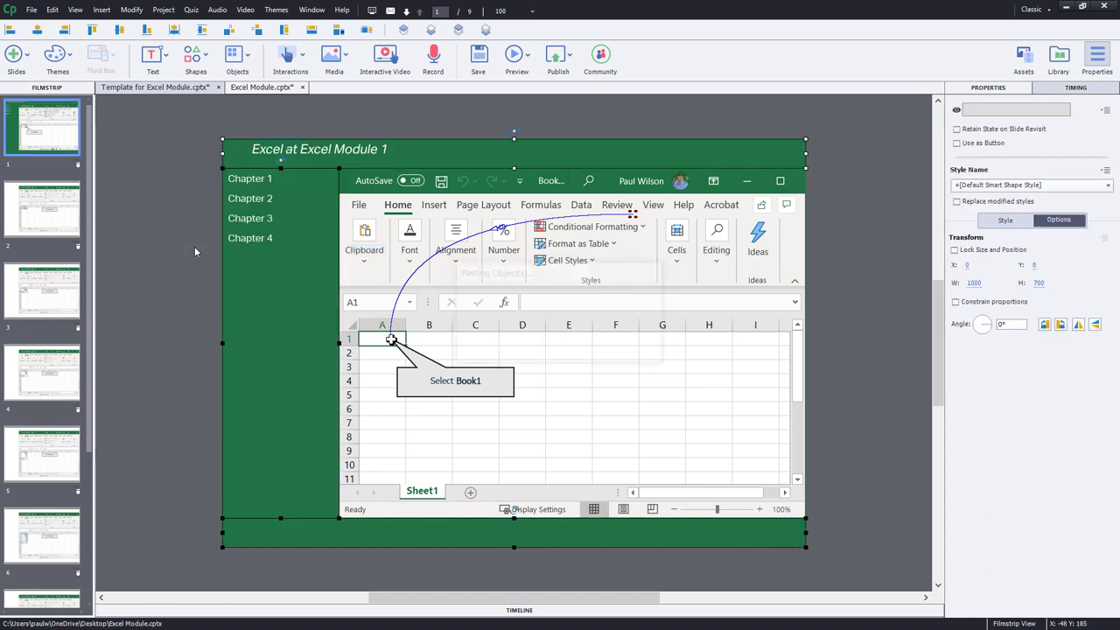
{"action": "left_click", "coordinate": [879, 207]}
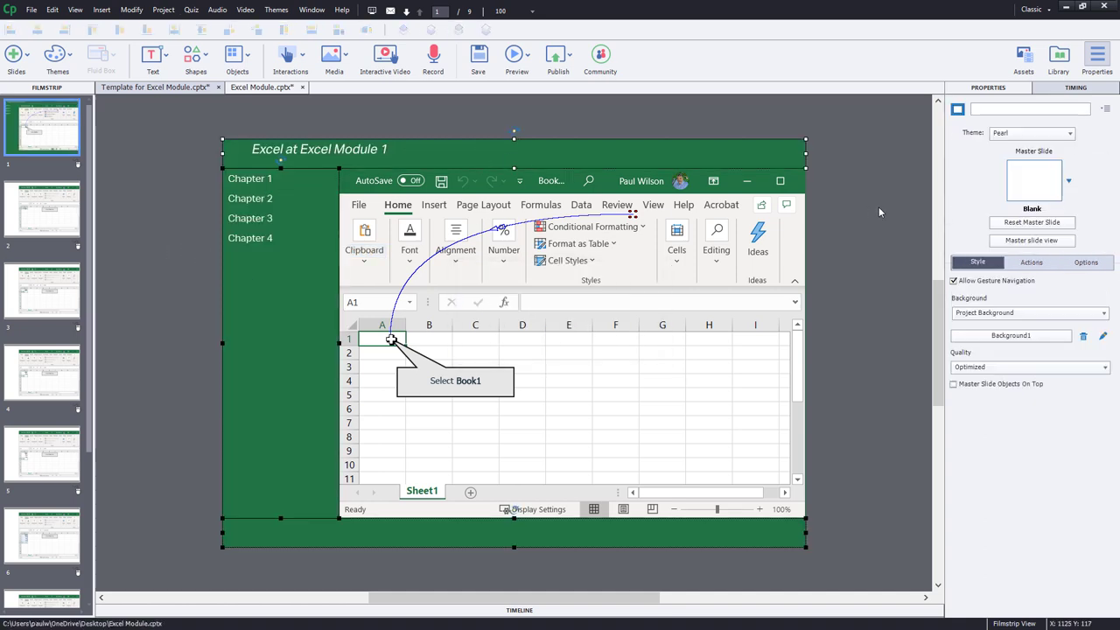
Step: Set the pasted frame to display for Rest of Project with Place Object on Top
{"action": "left_click_drag", "start_coordinate": [196, 130], "coordinate": [295, 578]}
{"action": "left_click", "coordinate": [1078, 90]}
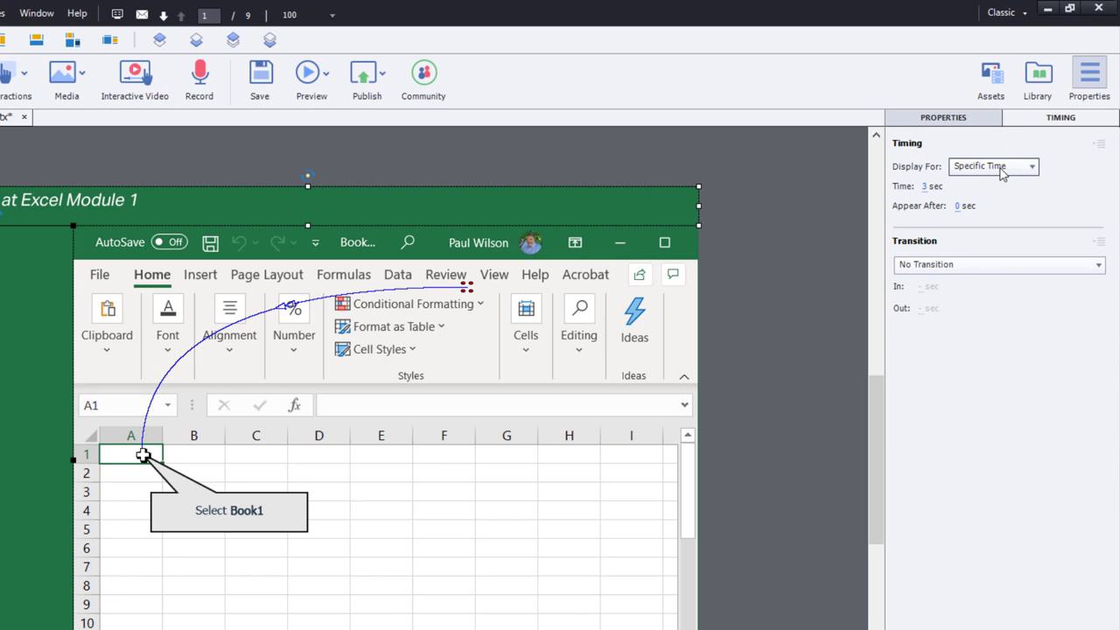
{"action": "left_click", "coordinate": [1003, 172]}
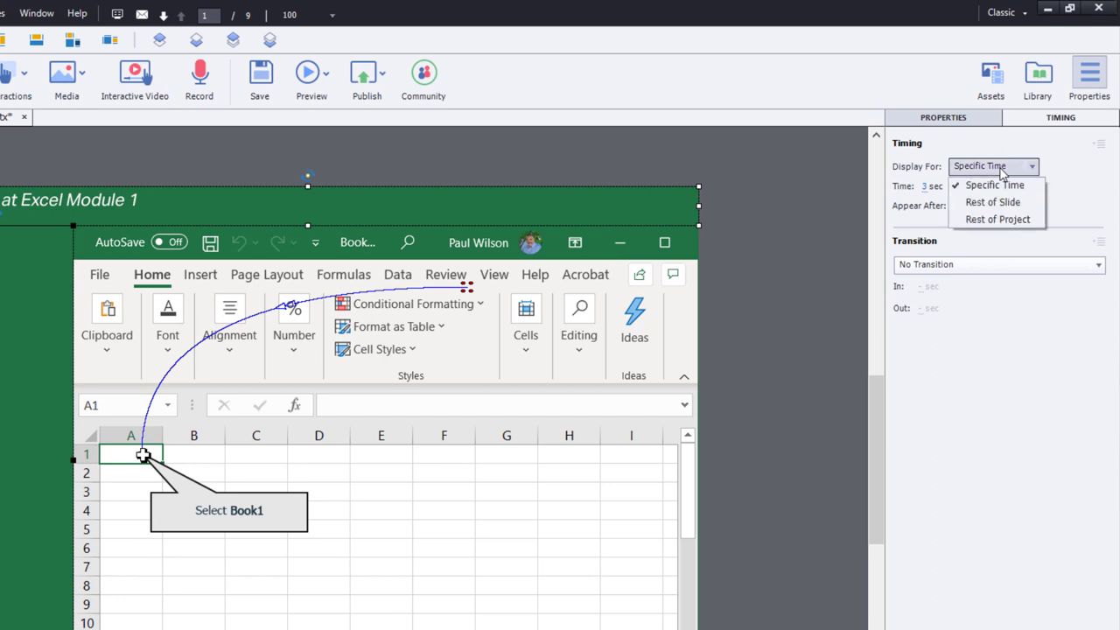
{"action": "left_click", "coordinate": [1001, 220]}
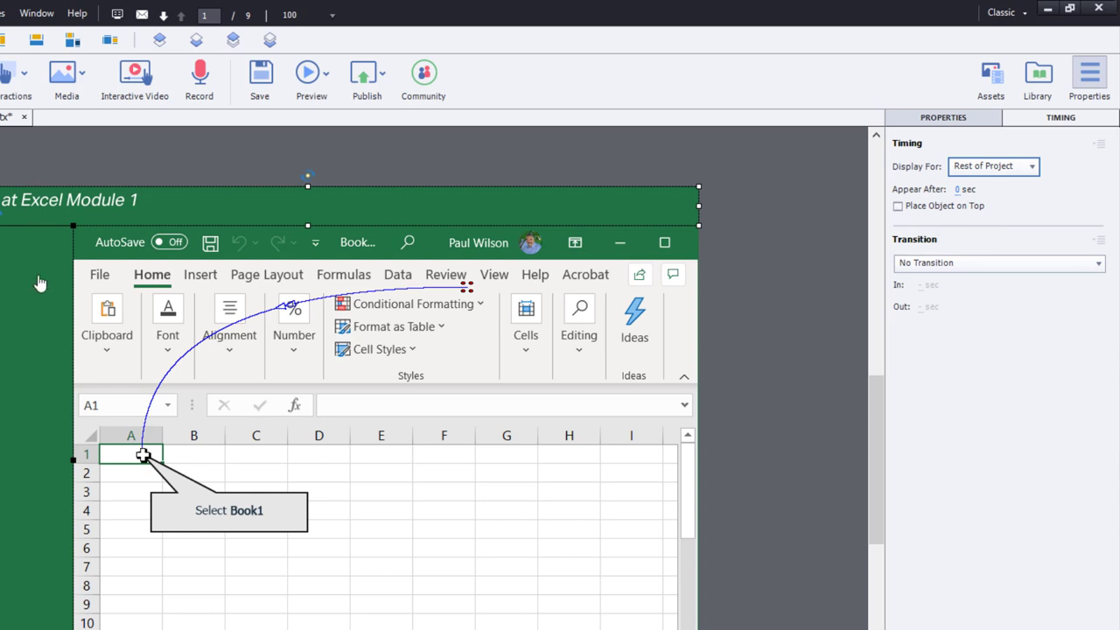
{"action": "left_click", "coordinate": [898, 209]}
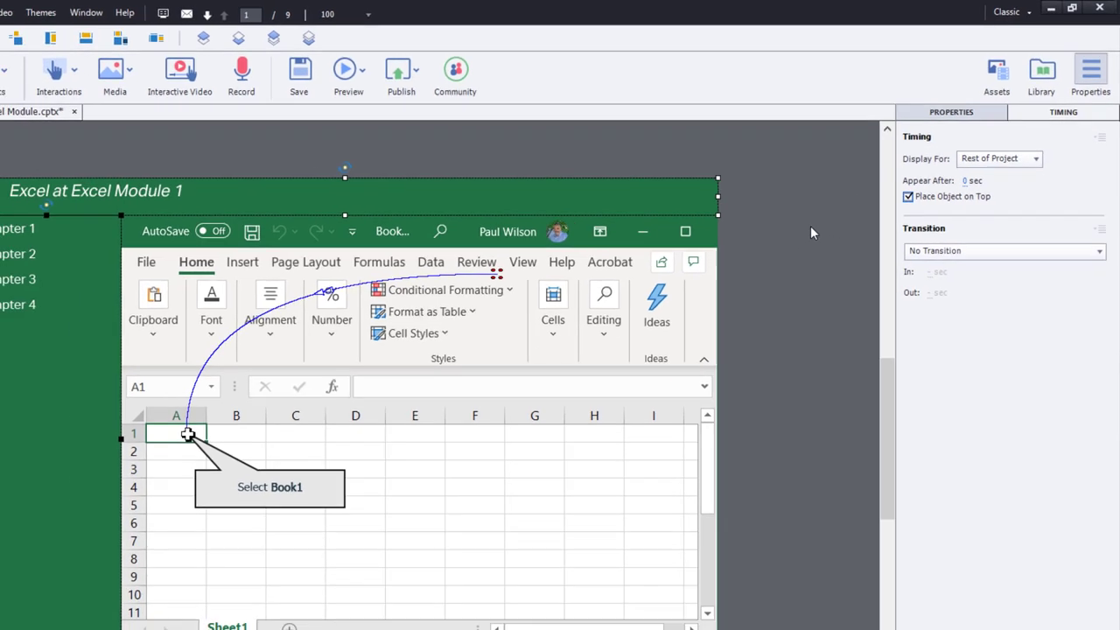
Step: Deselect the frame and step through the filmstrip to slide 5
{"action": "left_click", "coordinate": [811, 226]}
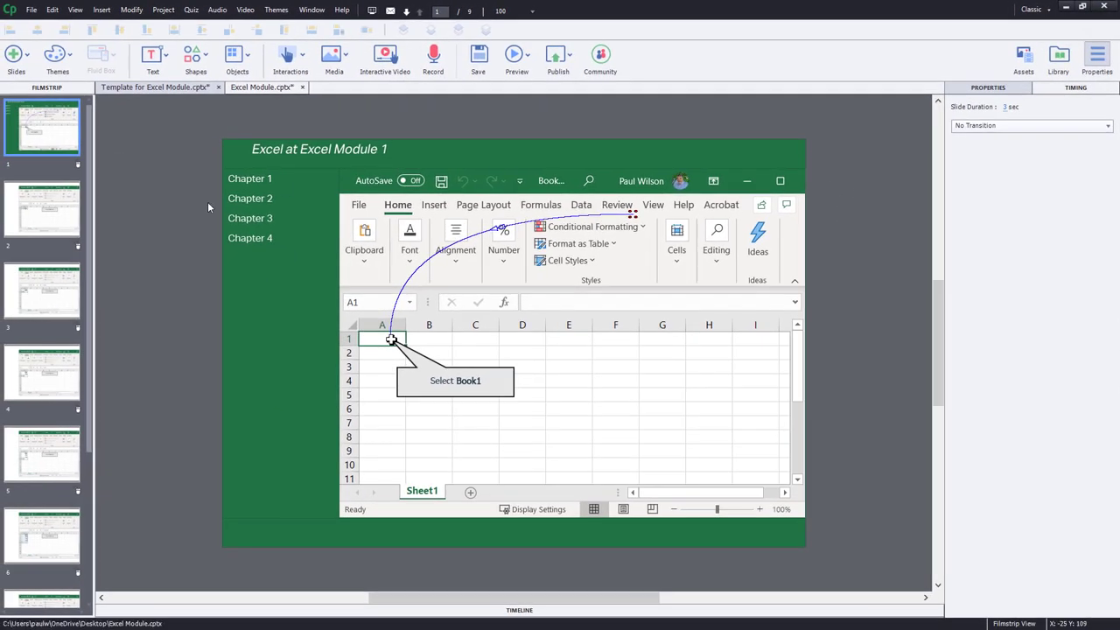
{"action": "key", "text": "Down"}
{"action": "key", "text": "Down"}
{"action": "key", "text": "Down"}
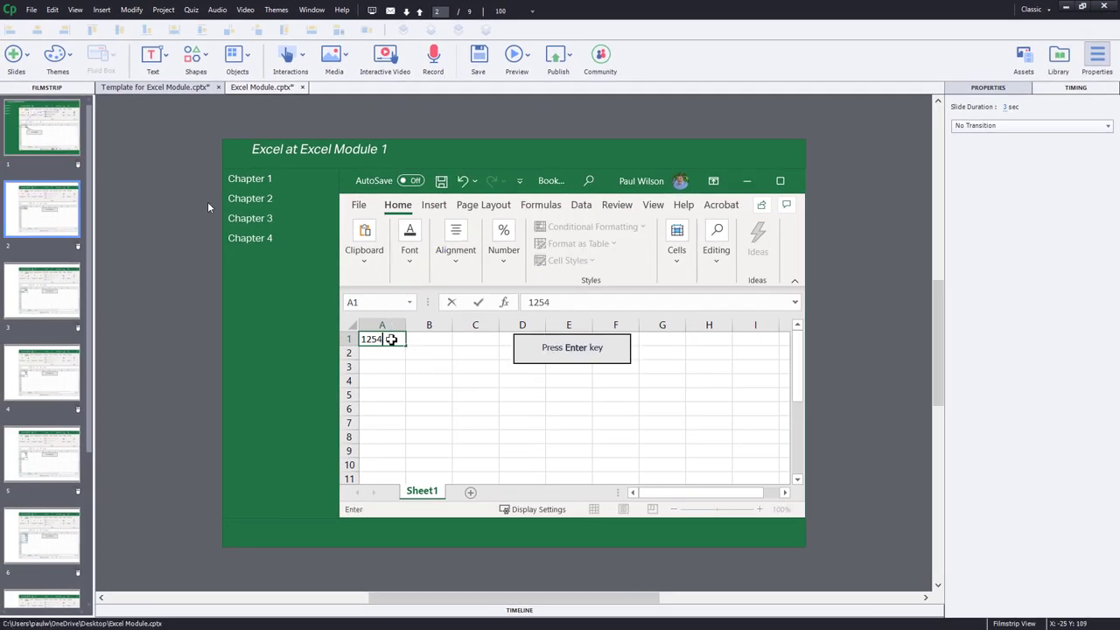
{"action": "key", "text": "Down"}
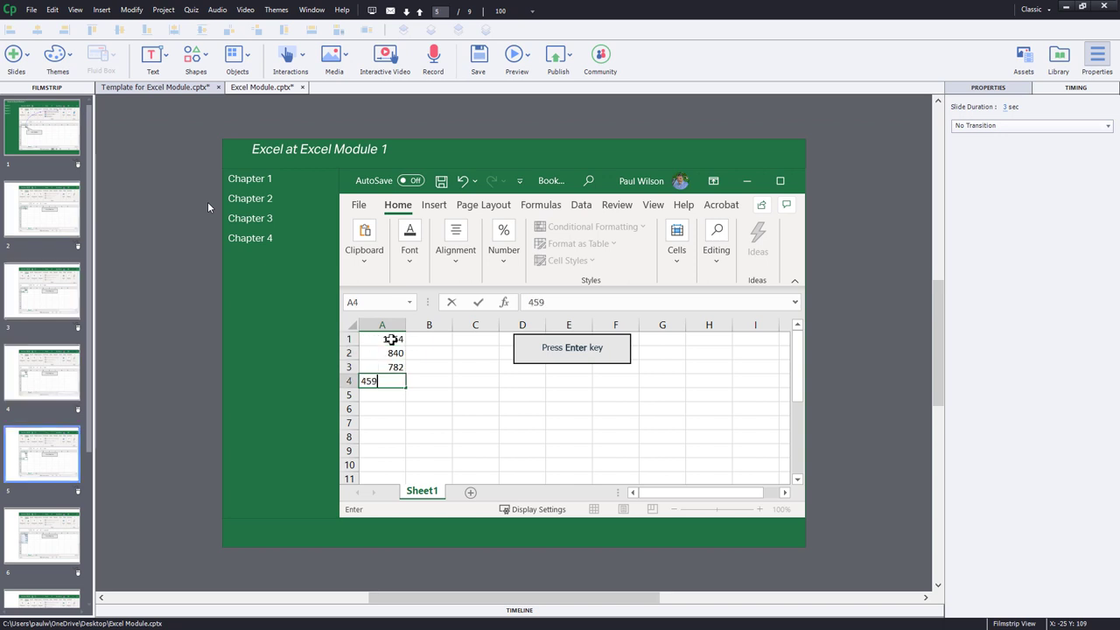